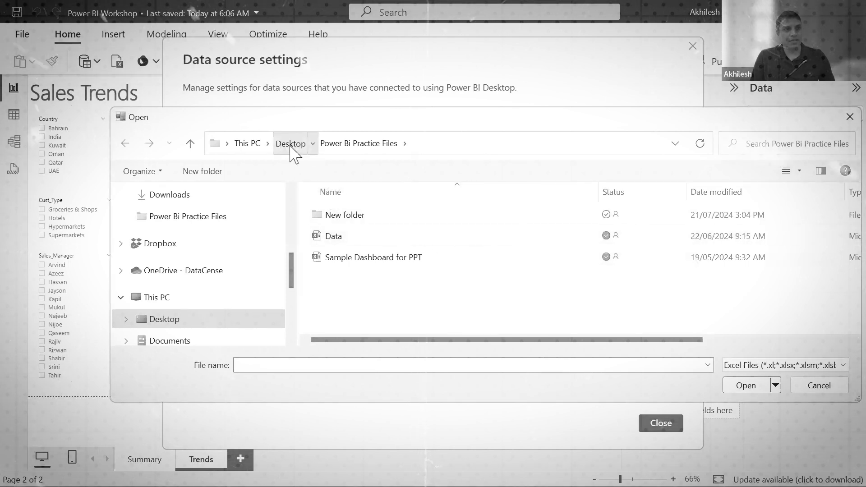
Step: Browse to Desktop > Advance Visualisation and select the Data - Participants workbook
{"action": "left_click", "coordinate": [291, 145]}
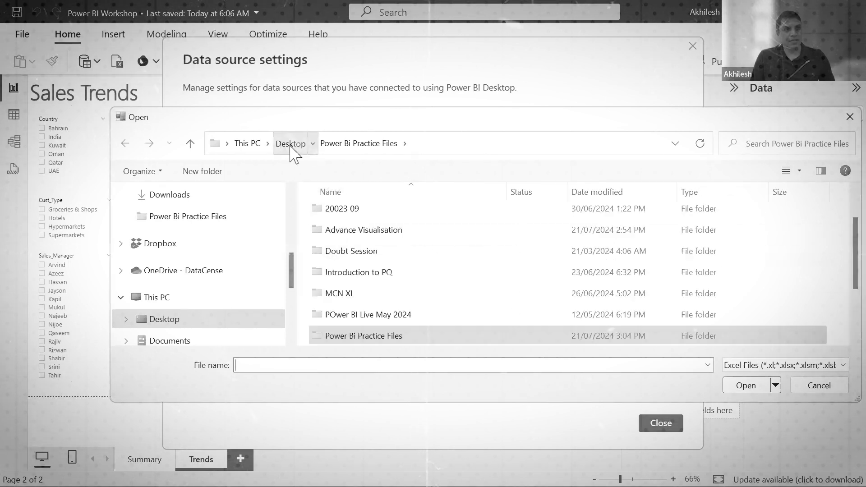
{"action": "left_click", "coordinate": [366, 231]}
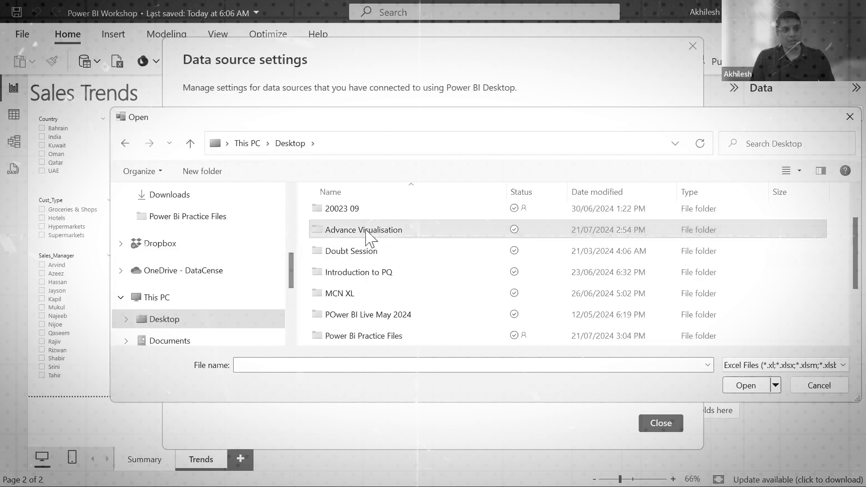
{"action": "double_click", "coordinate": [366, 231]}
{"action": "left_click", "coordinate": [350, 216]}
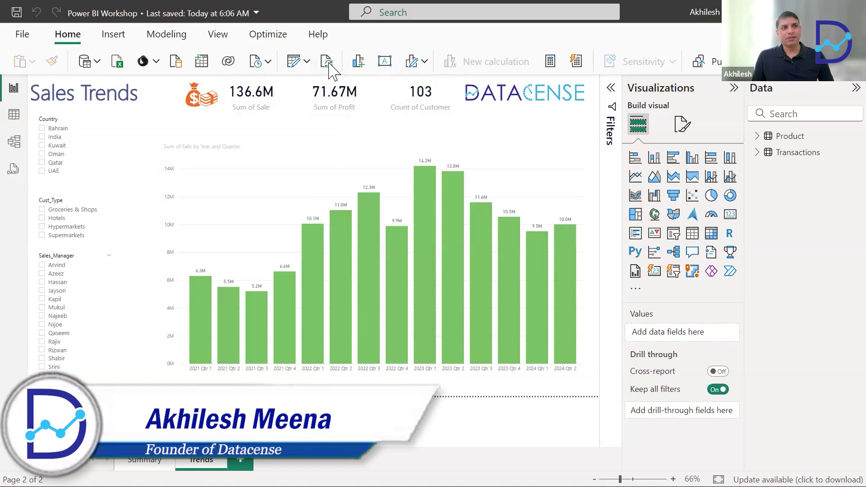
Step: Refresh the report's data, which reports missing Data - Participants.xlsx and Products.xlsx files
{"action": "left_click", "coordinate": [329, 64]}
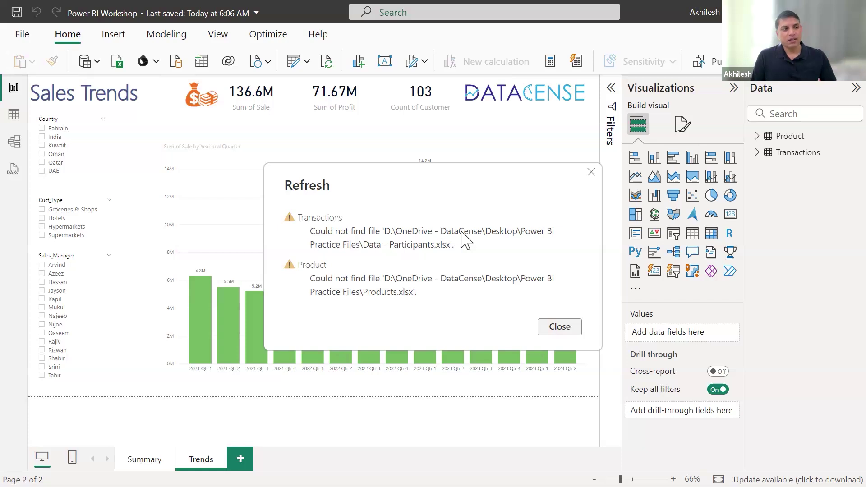
Step: Dismiss the refresh errors and open Data source settings from the Transform data menu
{"action": "left_click", "coordinate": [559, 328]}
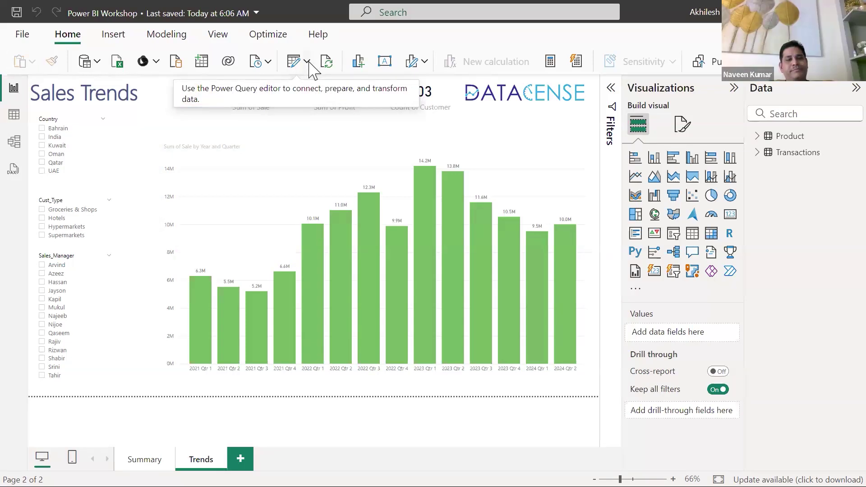
{"action": "left_click", "coordinate": [308, 62]}
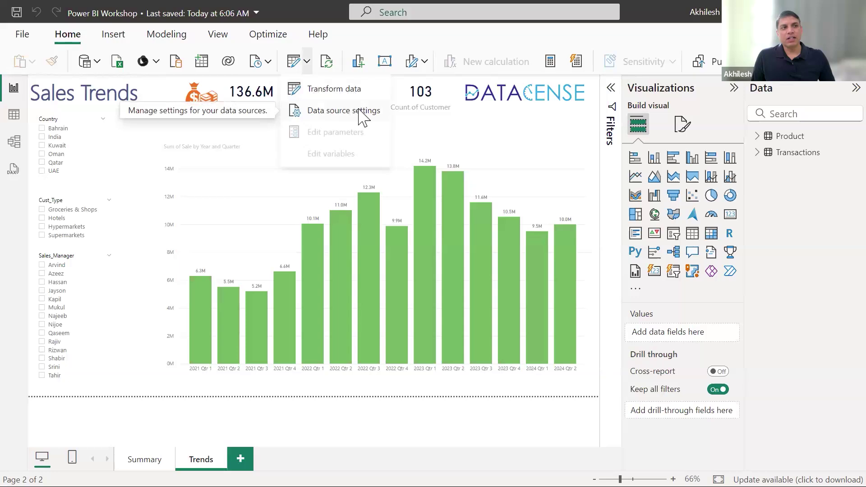
{"action": "left_click", "coordinate": [341, 112]}
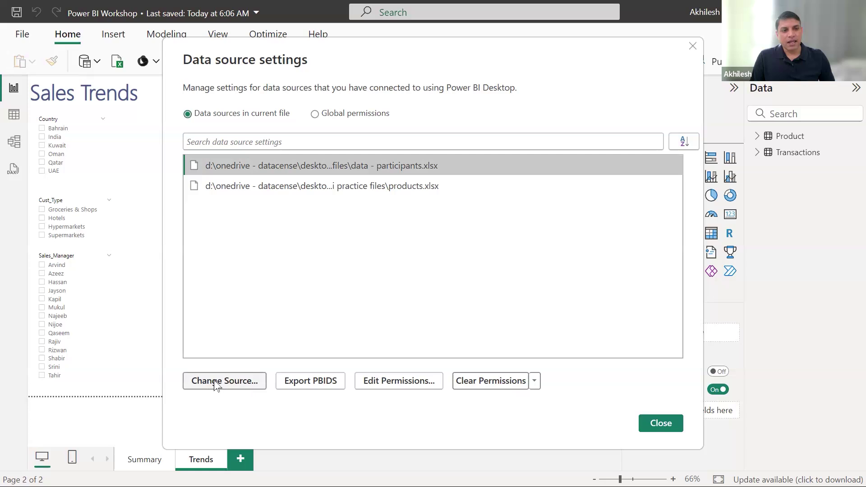
Step: Repoint the participants source to Desktop > Advance Visualisation > Data - Participants.xlsx
{"action": "left_click", "coordinate": [238, 387]}
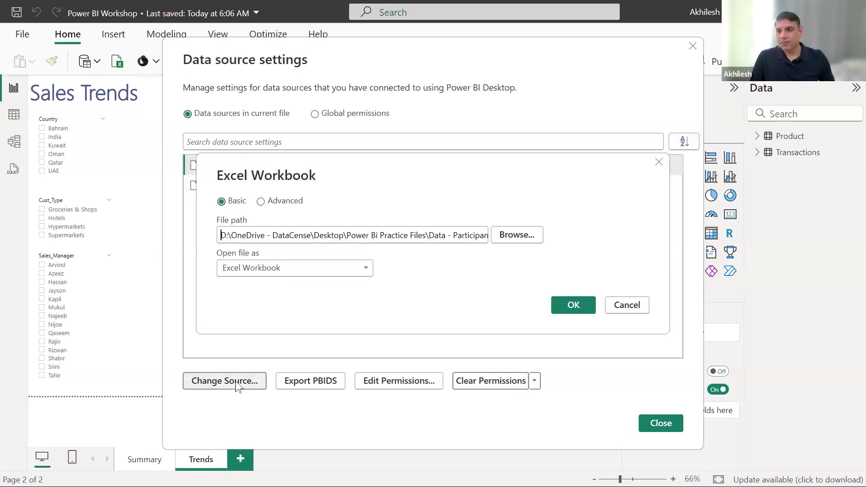
{"action": "left_click", "coordinate": [516, 236]}
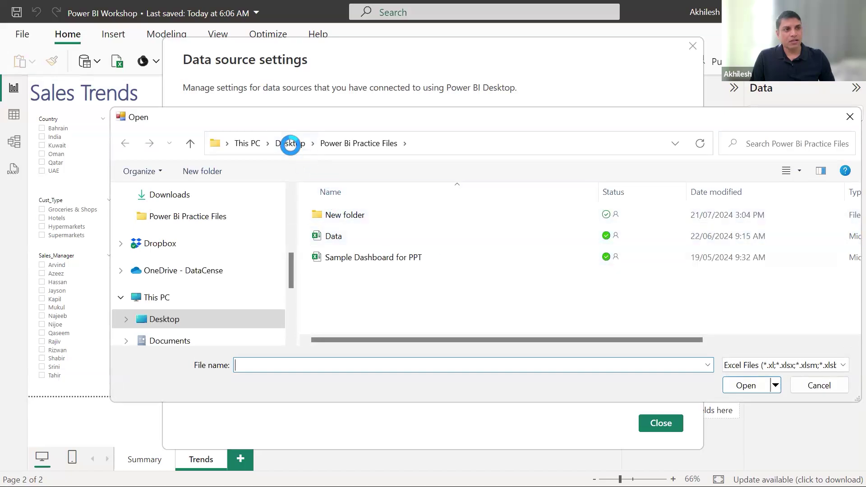
{"action": "left_click", "coordinate": [289, 144]}
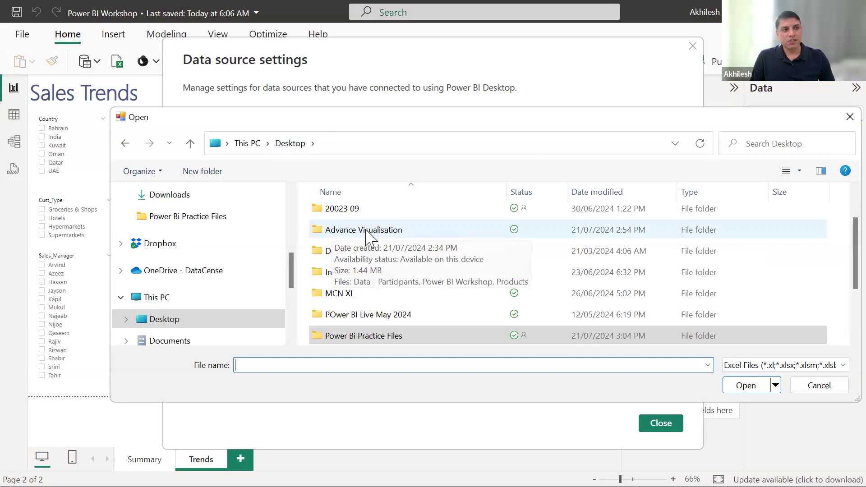
{"action": "double_click", "coordinate": [366, 234]}
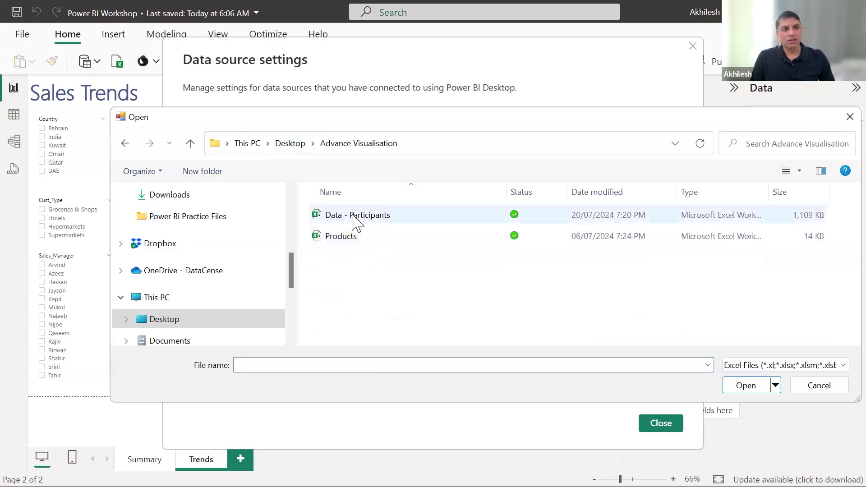
{"action": "left_click", "coordinate": [352, 217]}
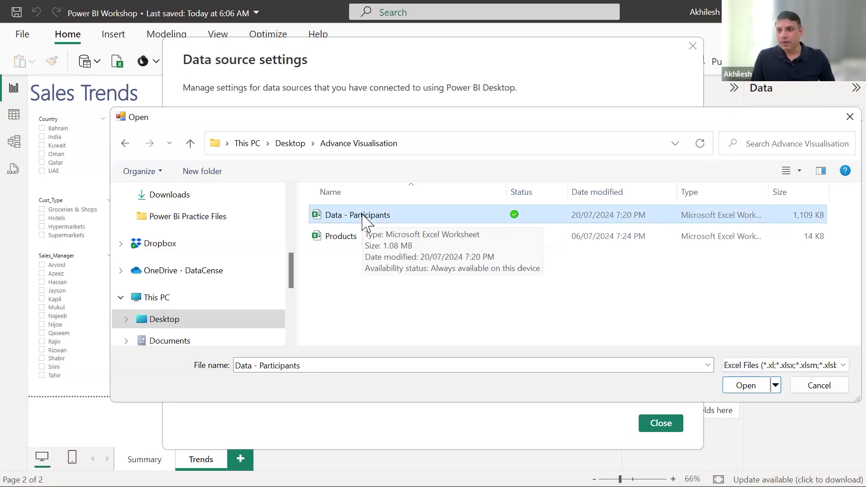
{"action": "left_click", "coordinate": [744, 385]}
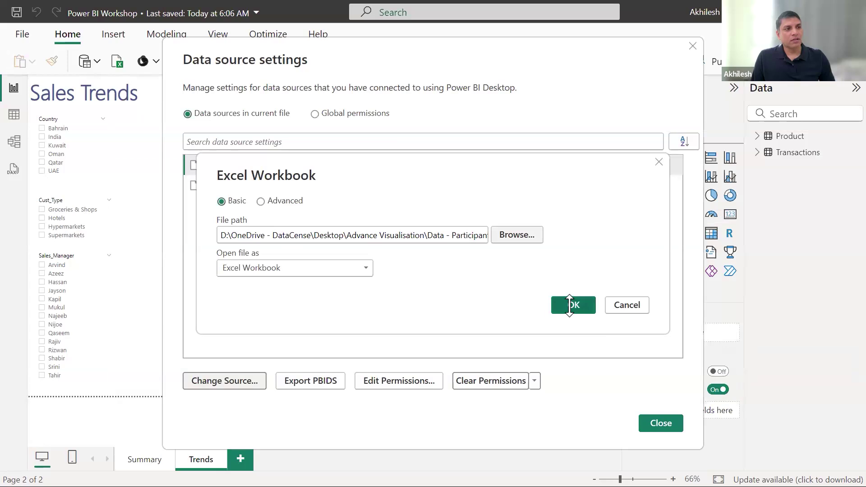
{"action": "left_click", "coordinate": [569, 305]}
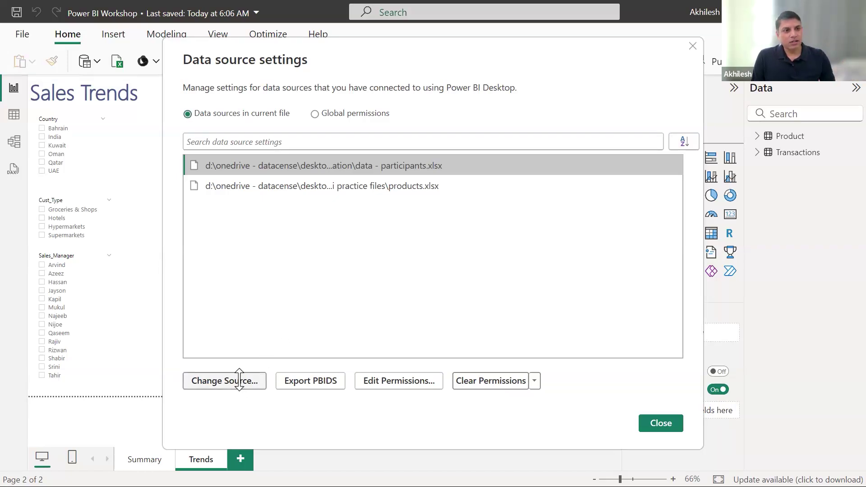
Step: Repoint the products.xlsx source to the Products workbook in the Advance Visualisation folder
{"action": "left_click", "coordinate": [321, 185]}
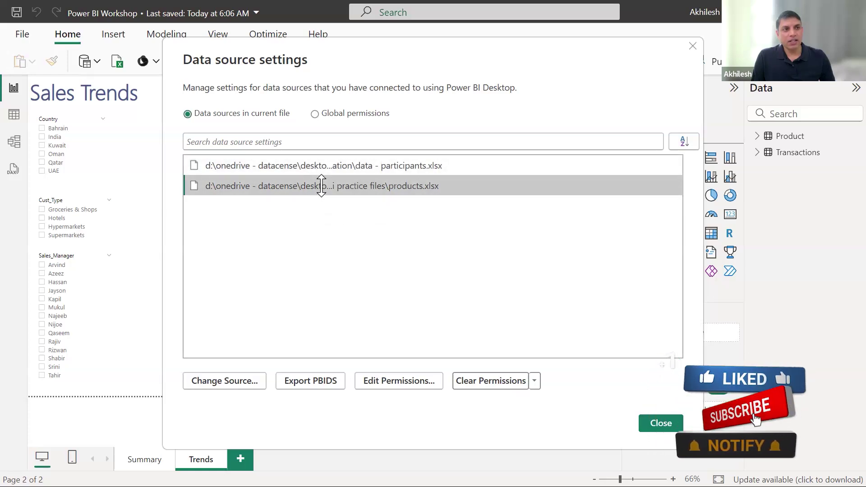
{"action": "left_click", "coordinate": [397, 169]}
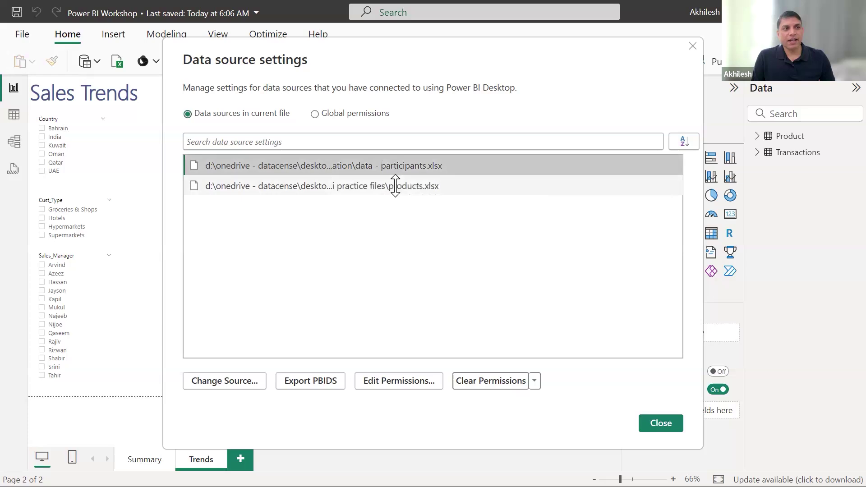
{"action": "left_click", "coordinate": [395, 186]}
{"action": "left_click", "coordinate": [231, 382]}
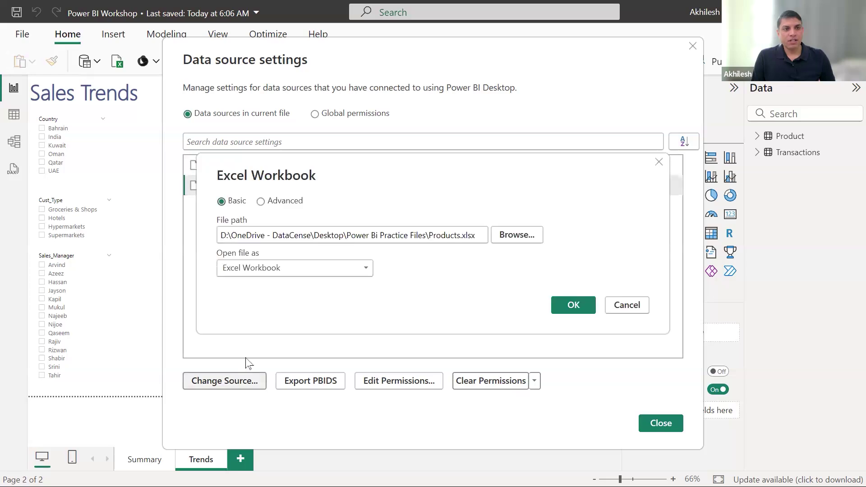
{"action": "left_click", "coordinate": [515, 235]}
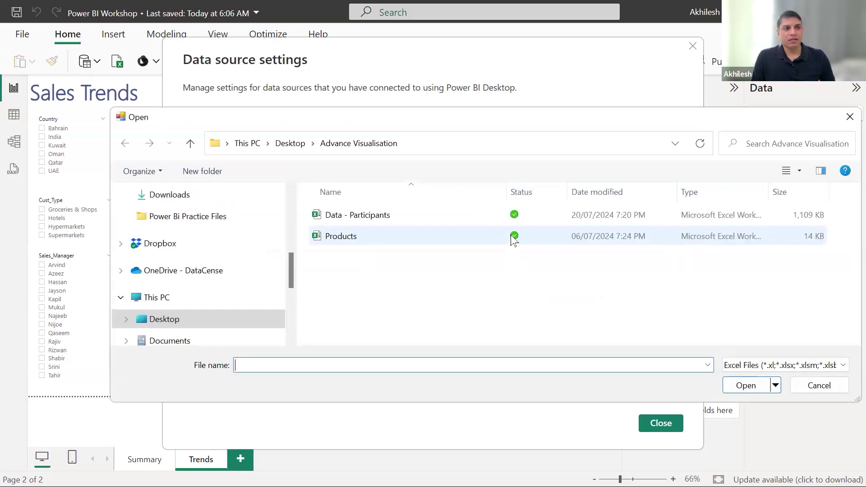
{"action": "left_click", "coordinate": [340, 237]}
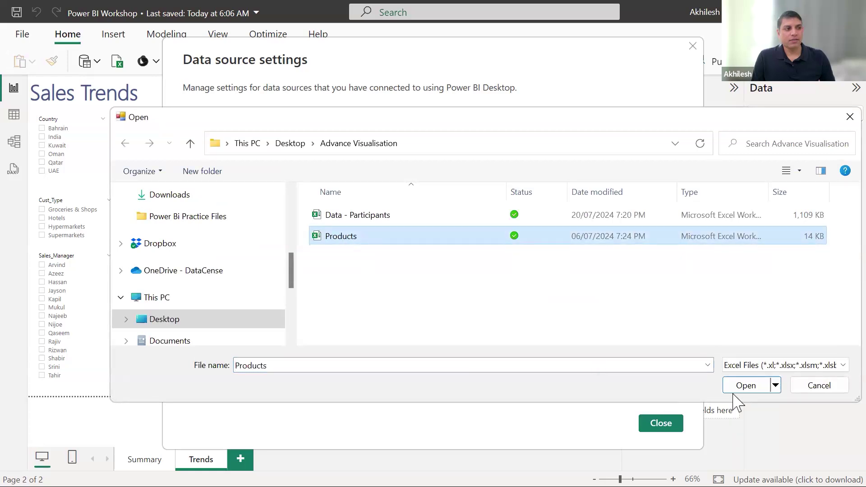
{"action": "left_click", "coordinate": [745, 385]}
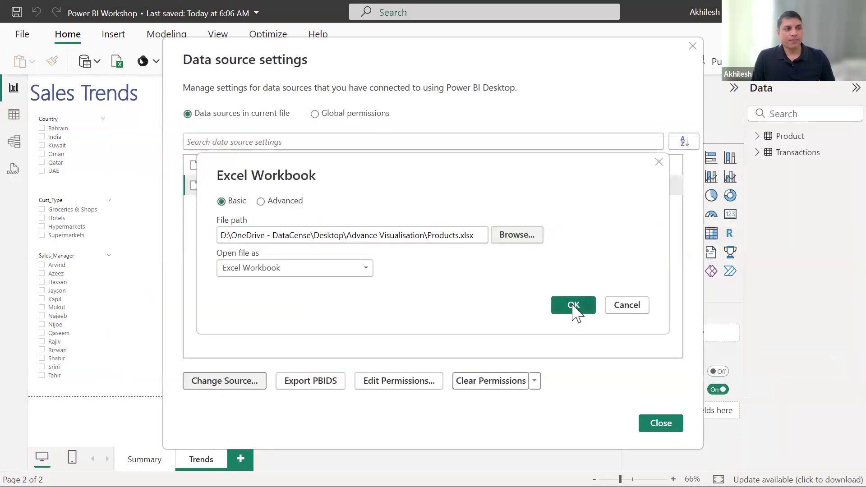
{"action": "left_click", "coordinate": [573, 305]}
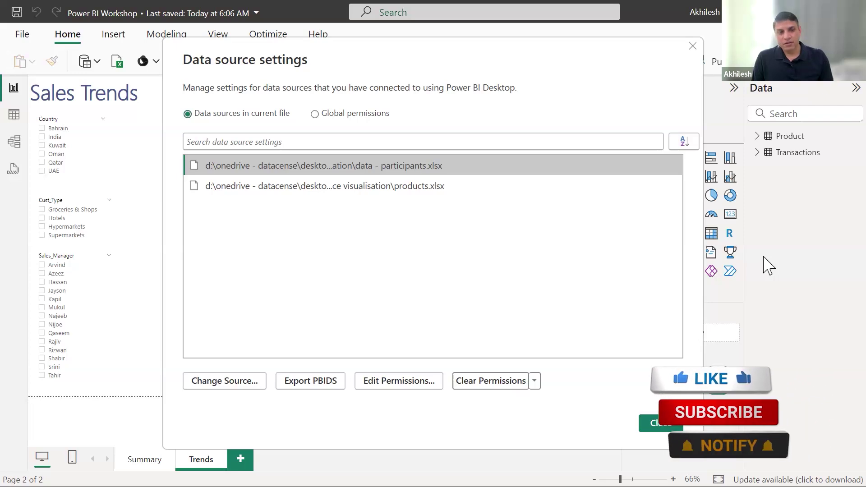
Step: Close Data source settings, then reopen it from the Transform data menu
{"action": "left_click", "coordinate": [666, 425]}
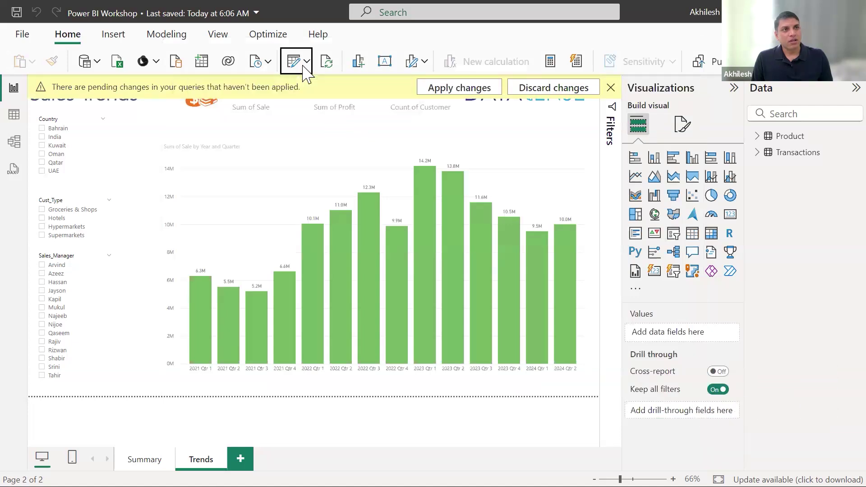
{"action": "left_click", "coordinate": [306, 63]}
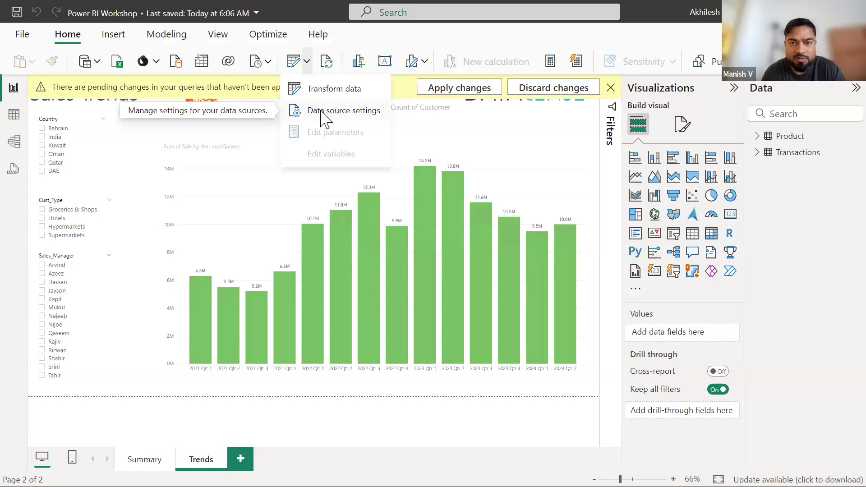
{"action": "left_click", "coordinate": [307, 62]}
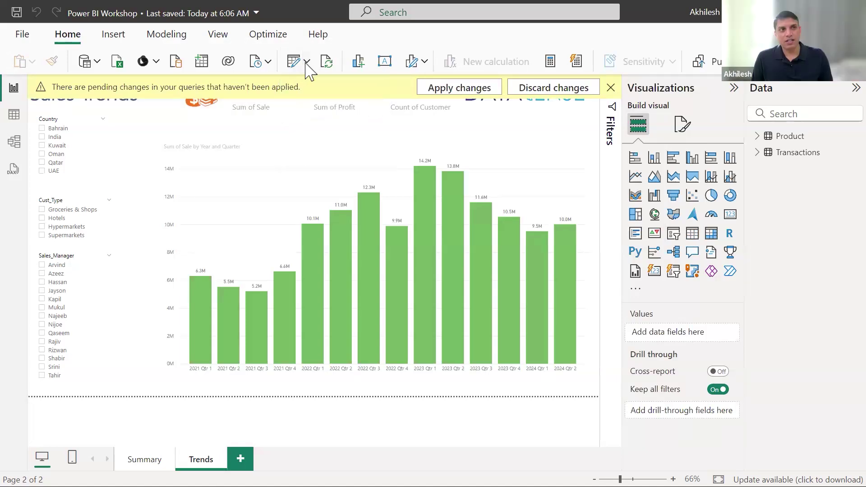
{"action": "left_click", "coordinate": [307, 63]}
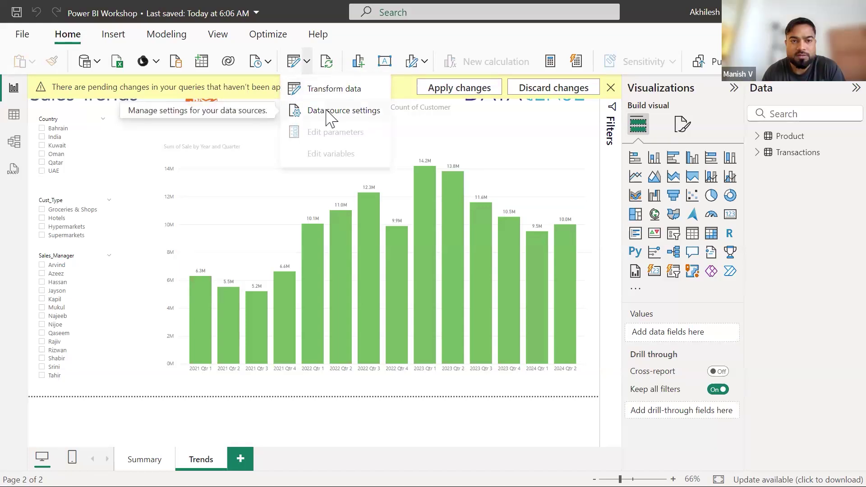
{"action": "left_click", "coordinate": [331, 117]}
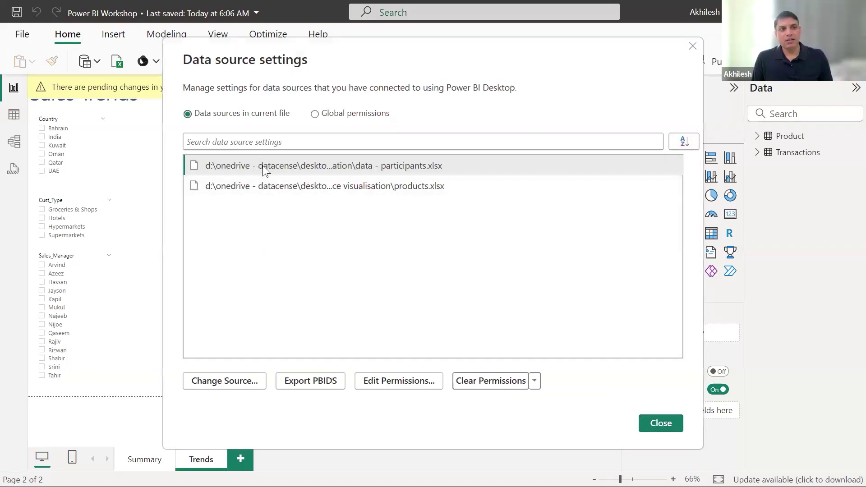
Step: Review the participants source's new file path without changing it, then close the settings
{"action": "left_click", "coordinate": [229, 381]}
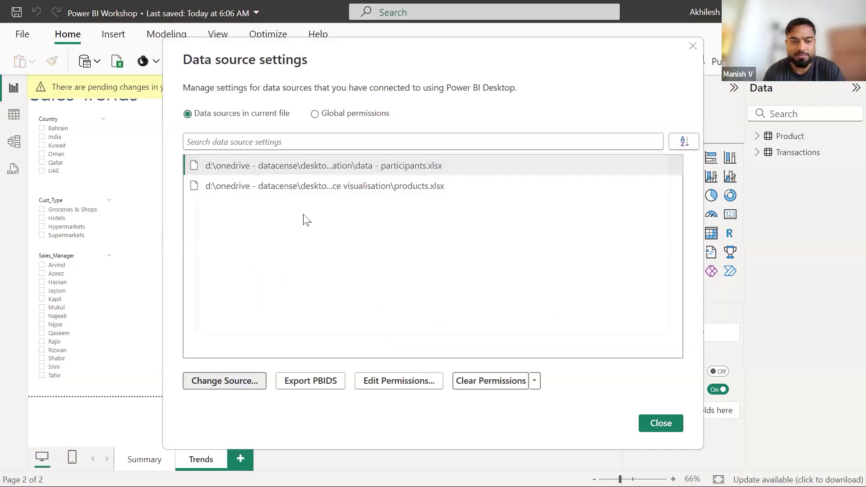
{"action": "left_click", "coordinate": [636, 306]}
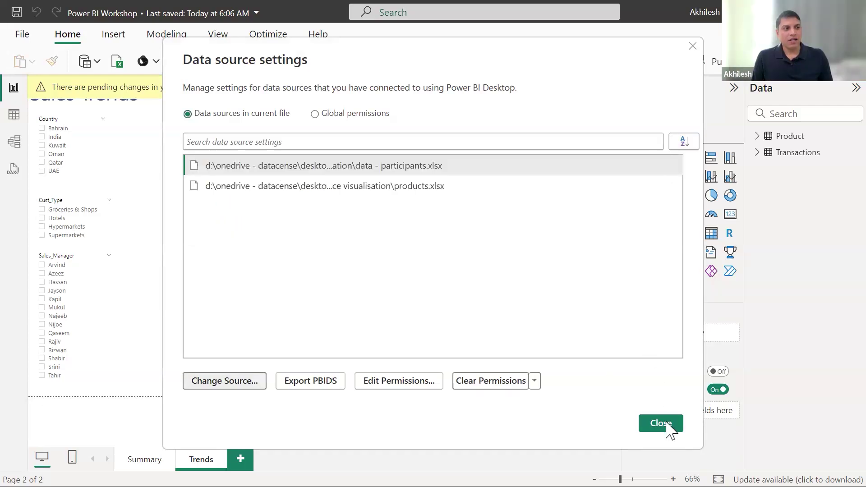
{"action": "left_click", "coordinate": [666, 425]}
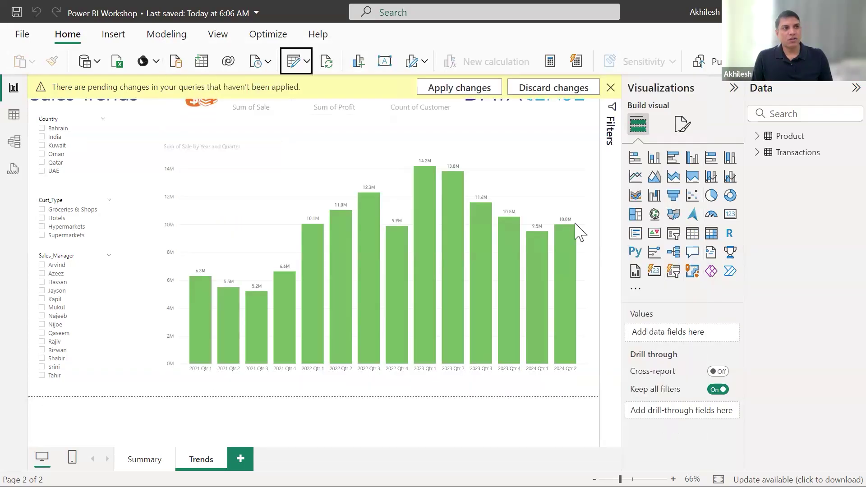
Step: Apply the pending query changes and refresh the report from the new files
{"action": "left_click", "coordinate": [459, 87]}
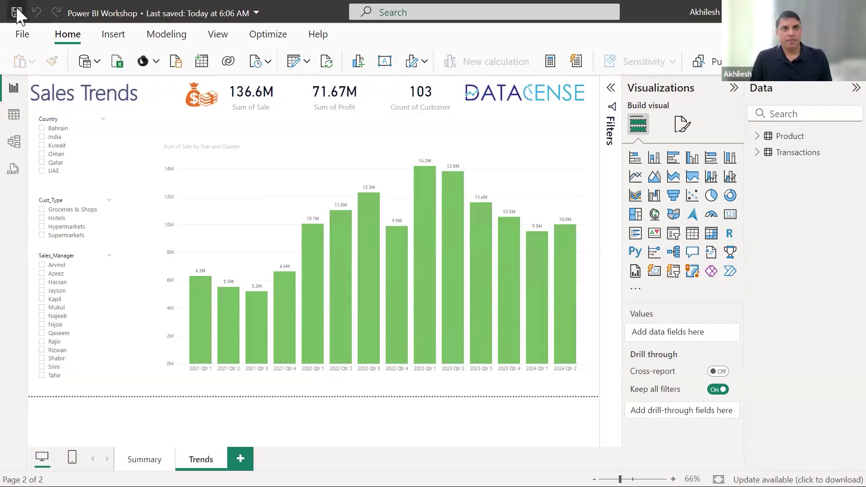
{"action": "left_click", "coordinate": [327, 66]}
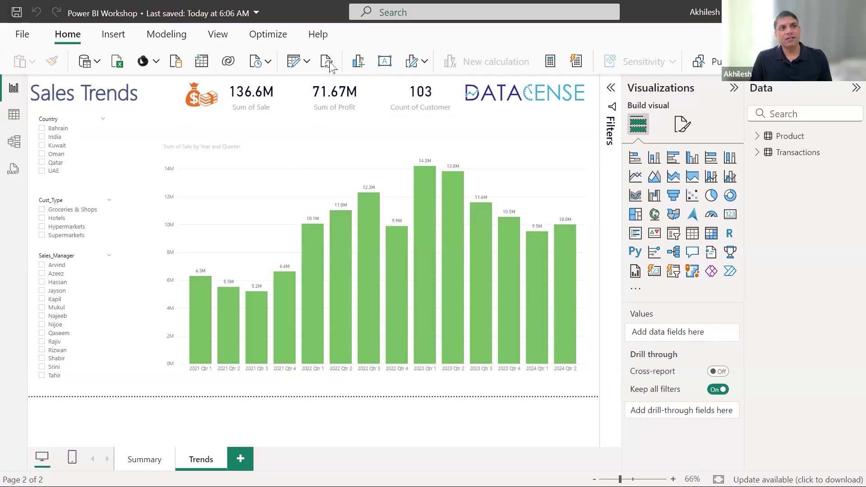